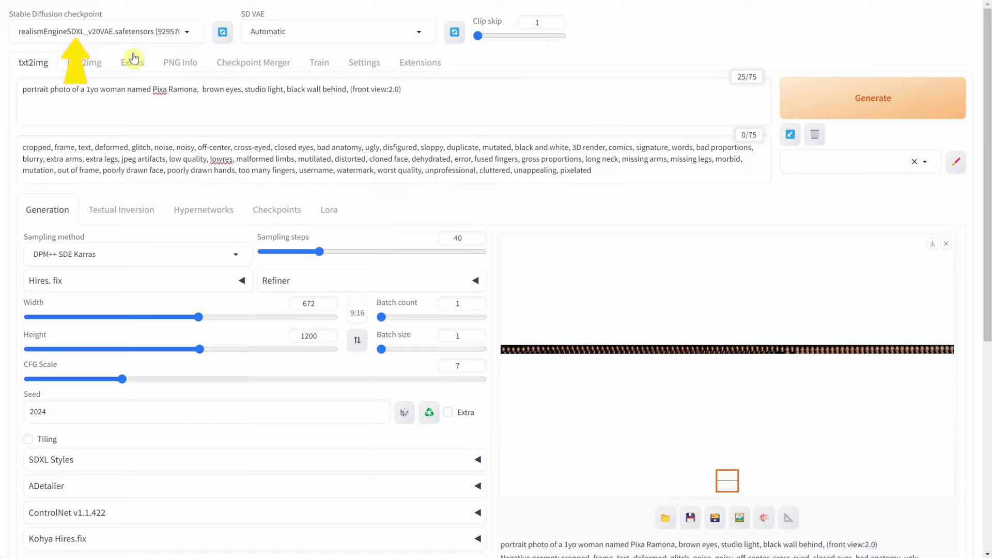
Review the prompt for a 1yo woman, the negative prompt and the fixed seed 2024.
left_click(442, 98)
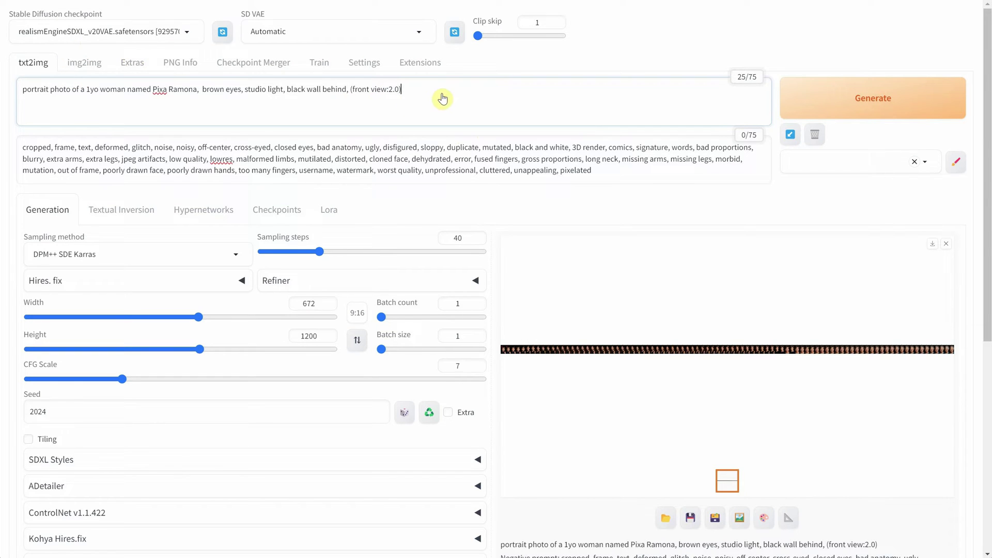
left_click(87, 89)
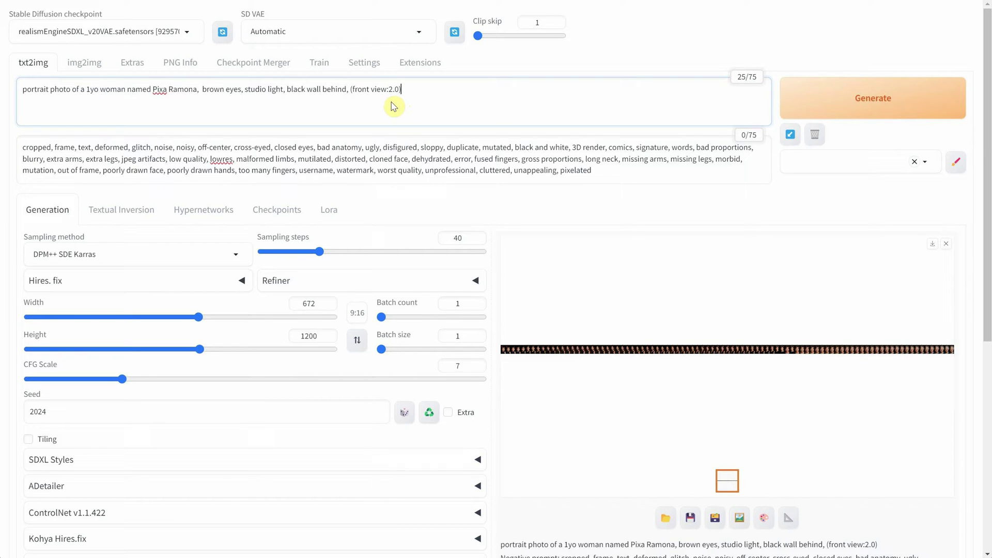
left_click(606, 174)
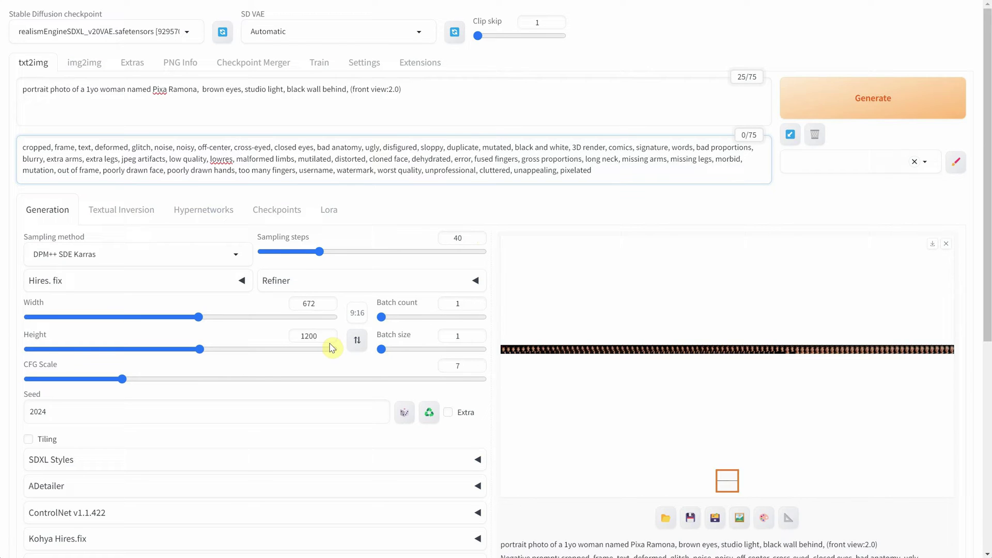
left_click(180, 415)
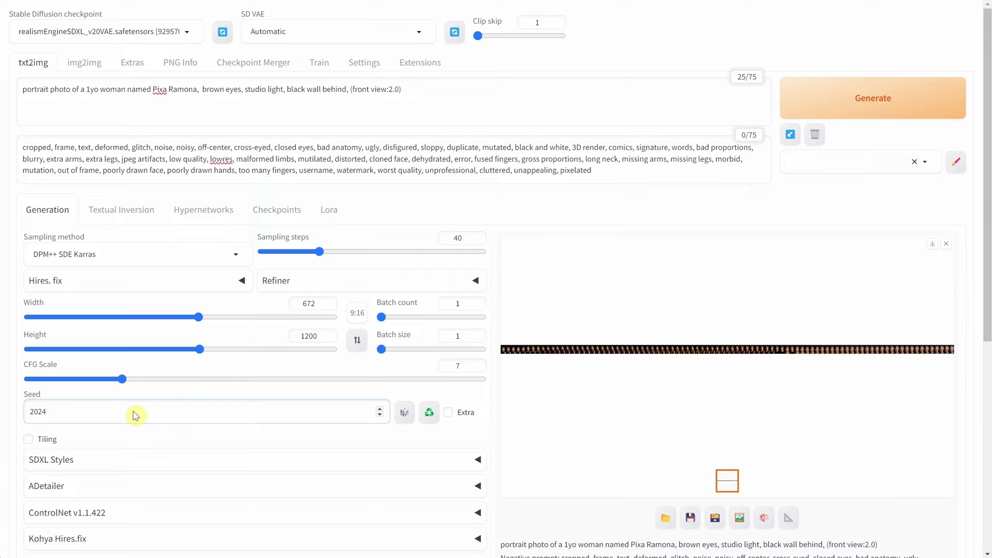
scroll(209, 395, "down", 5)
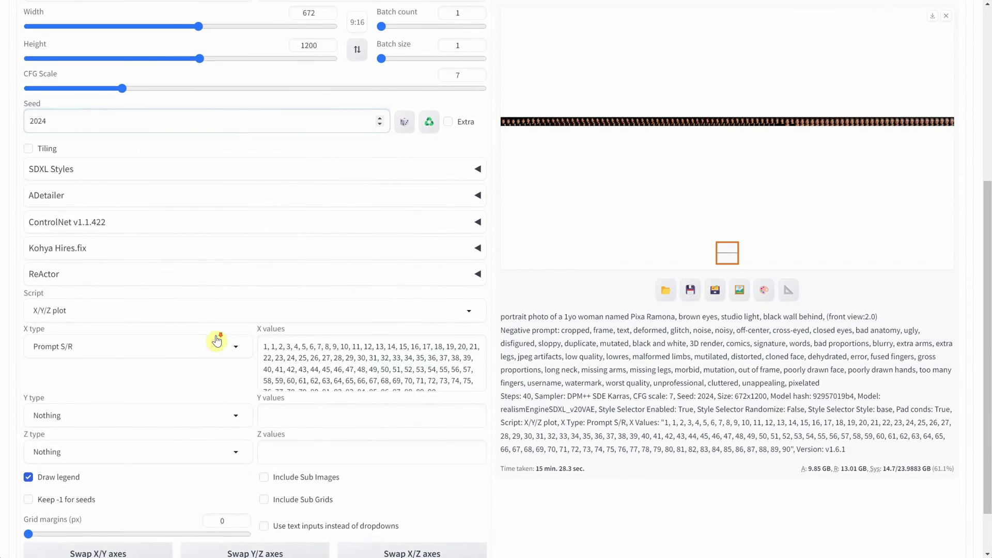
Choose the X/Y/Z plot script and check the X axis type and the X values starting at 1.
left_click(85, 310)
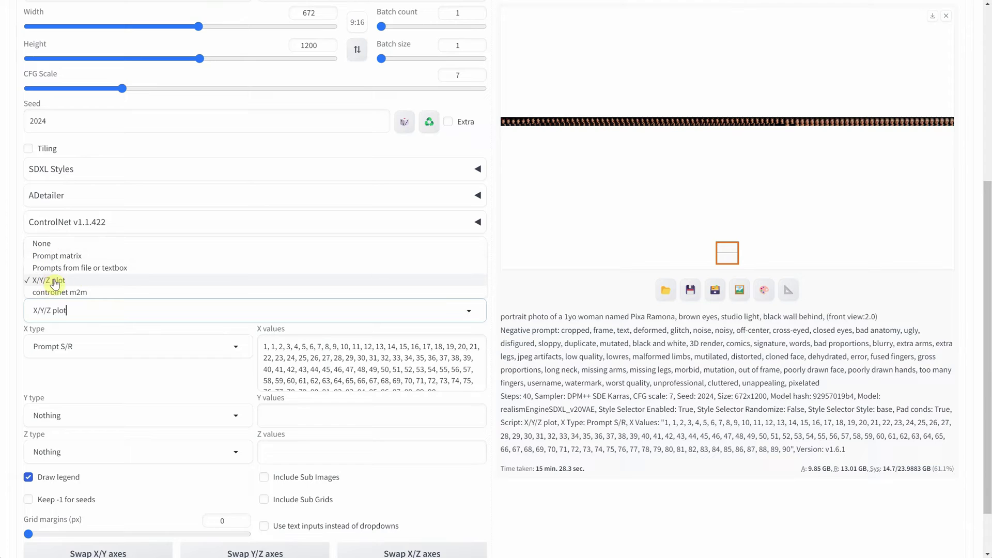
left_click(92, 345)
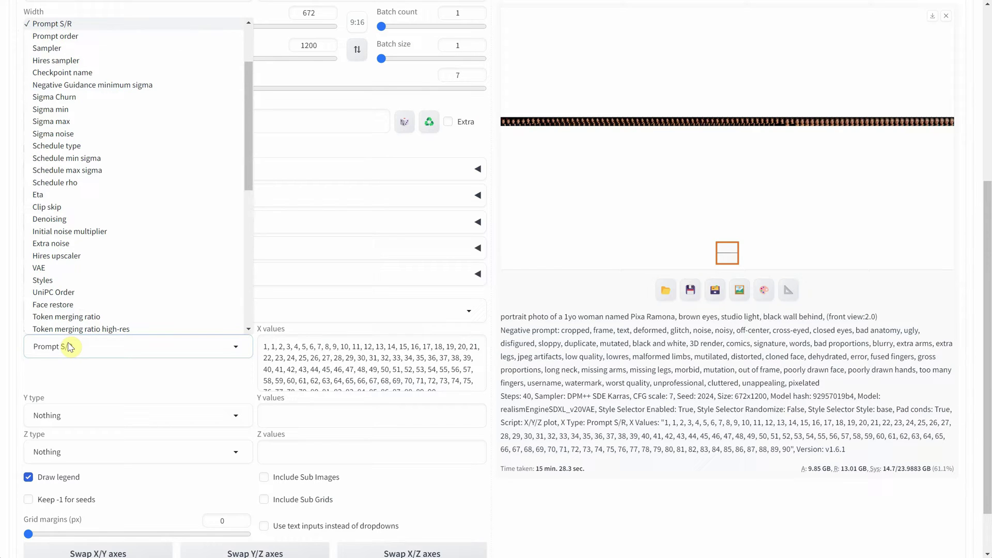
left_click(266, 346)
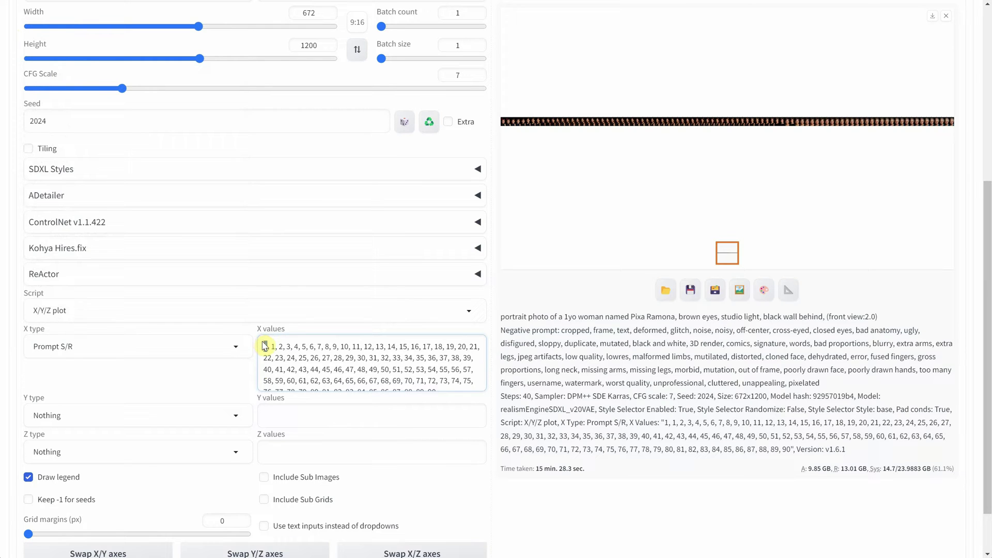
double_click(264, 346)
Compare the 1yo term in the prompt with the start of the X values list.
scroll(270, 293, "up", 5)
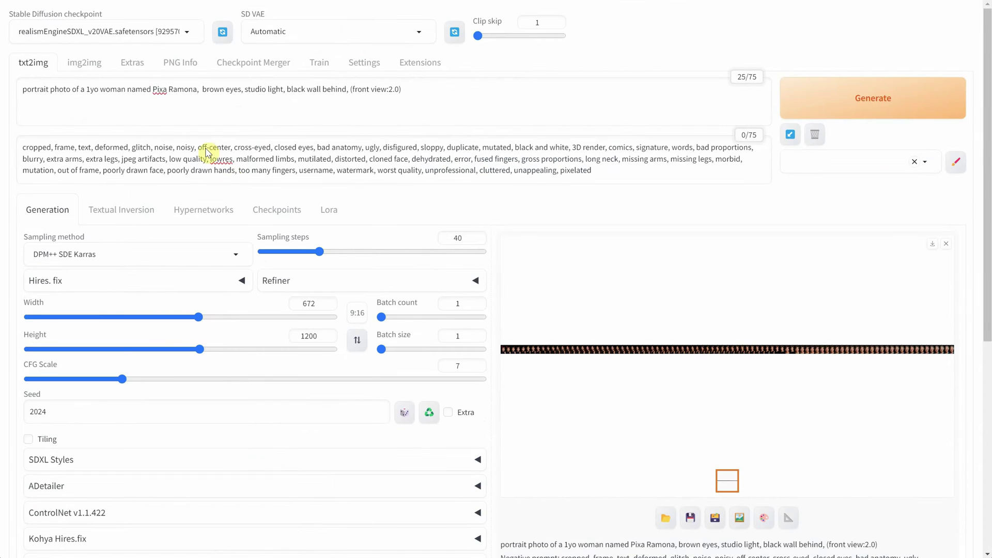
left_click(86, 86)
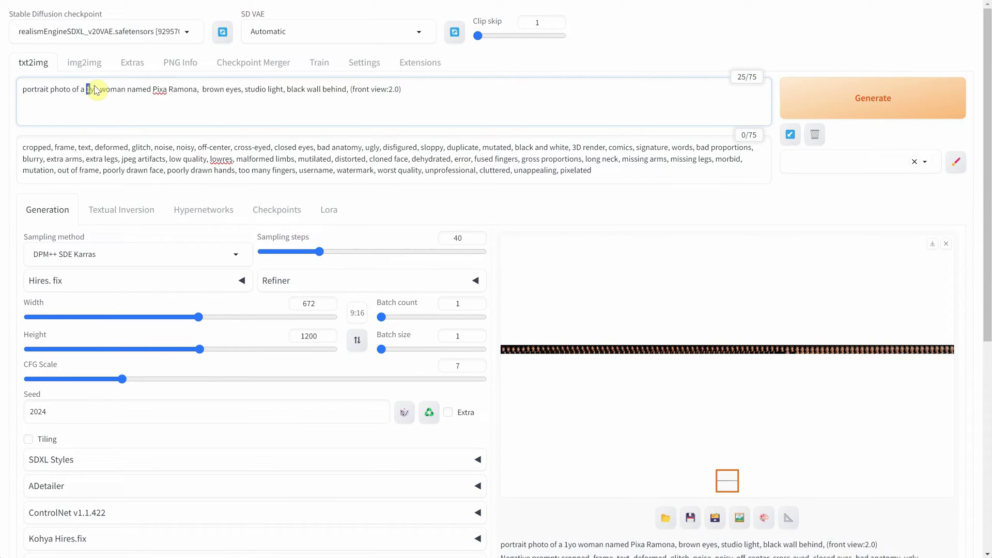
scroll(336, 253, "down", 6)
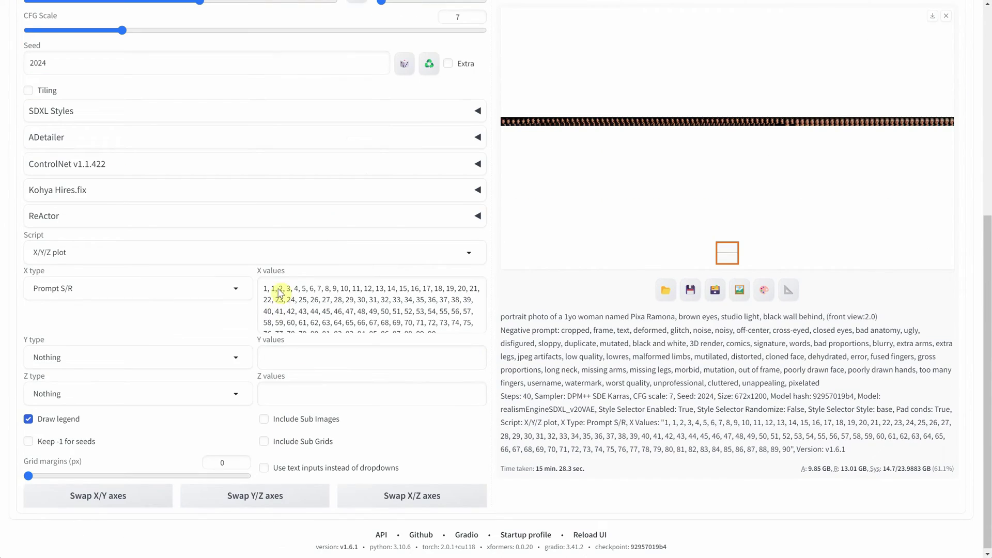
left_click(272, 289)
scroll(310, 294, "down", 1)
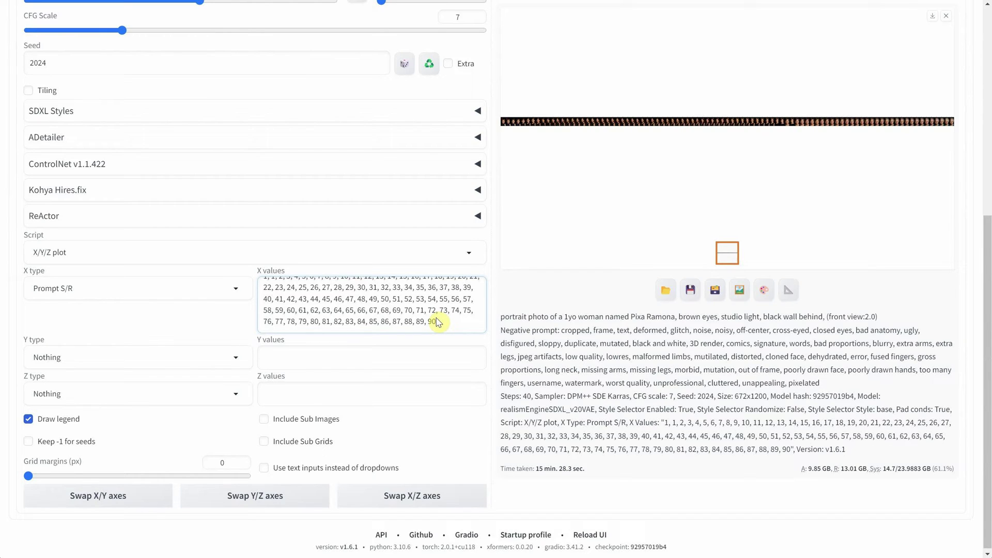
scroll(388, 317, "up", 7)
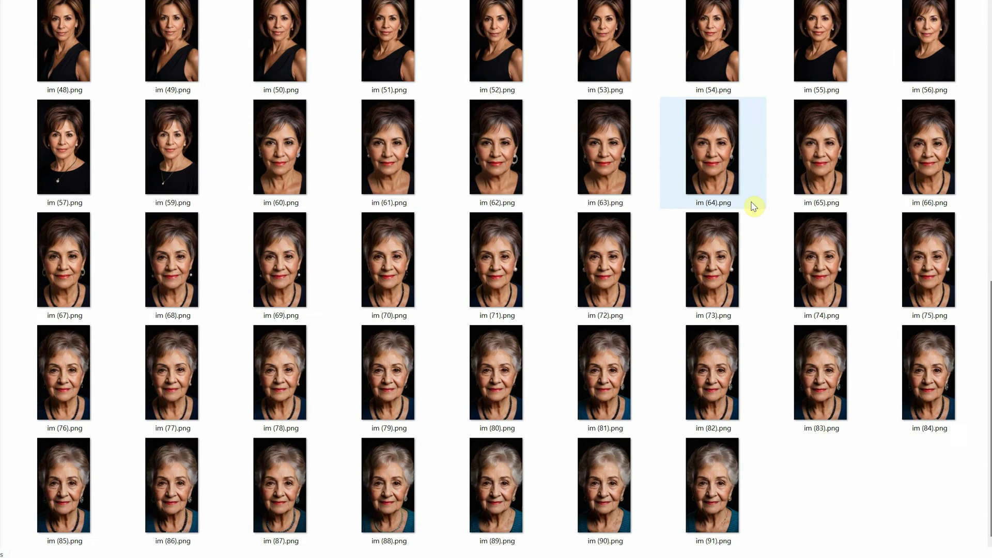
scroll(750, 203, "up", 10)
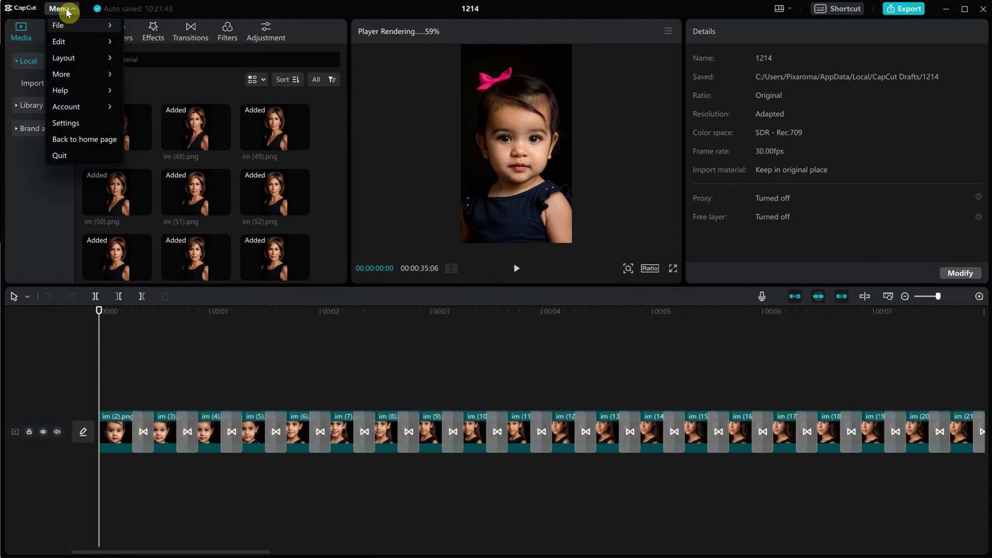
left_click(78, 123)
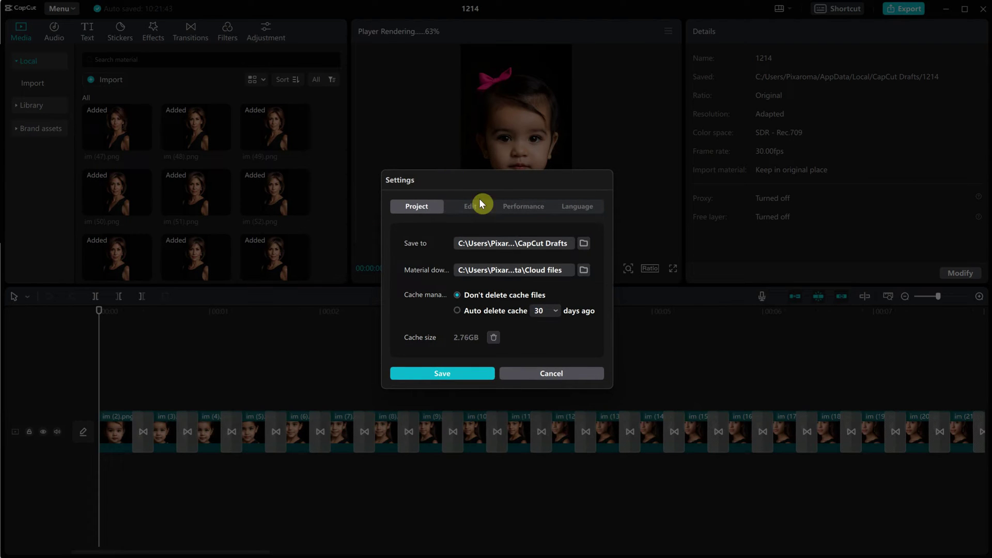
left_click(468, 206)
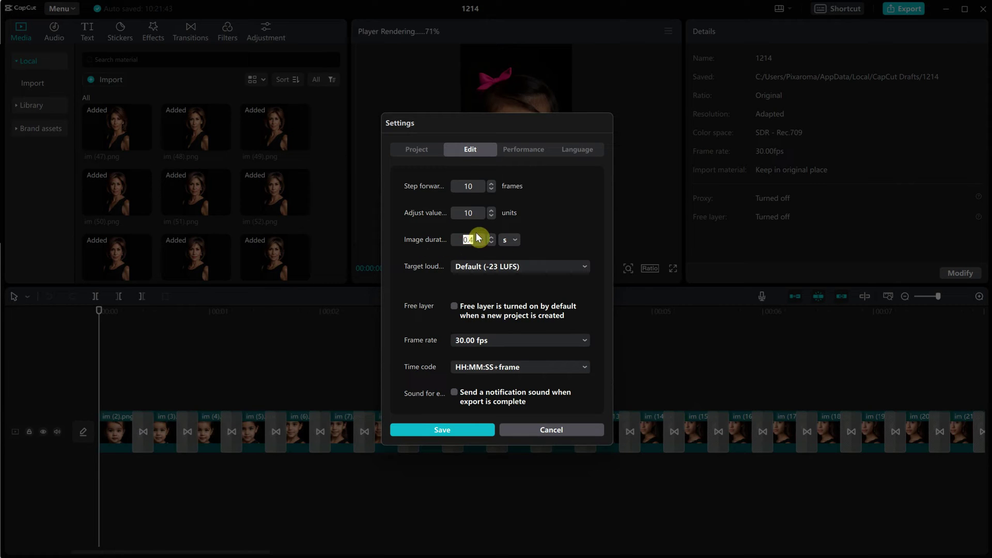
left_click(558, 429)
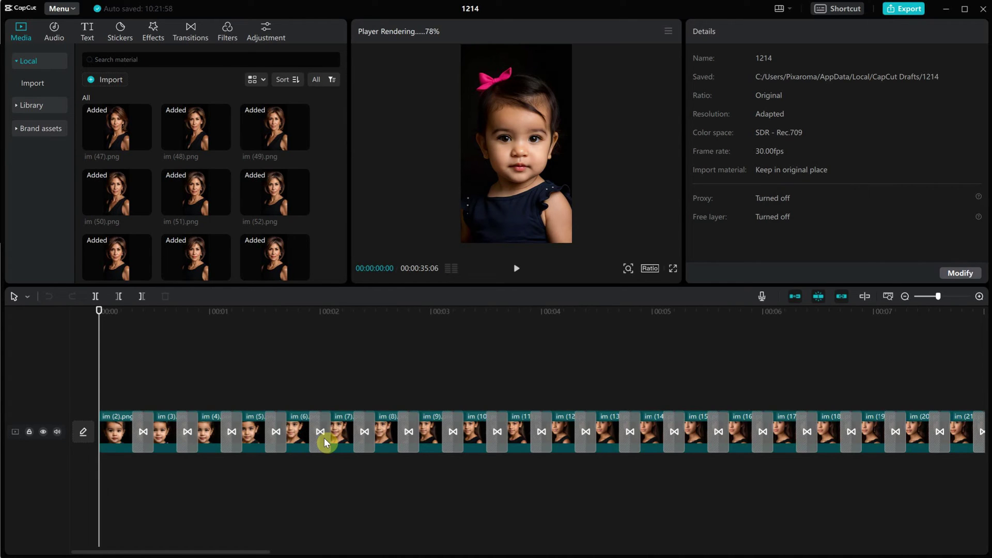
Add a Mix transition between the first two clips and apply it to every clip.
left_click(143, 429)
left_click(143, 315)
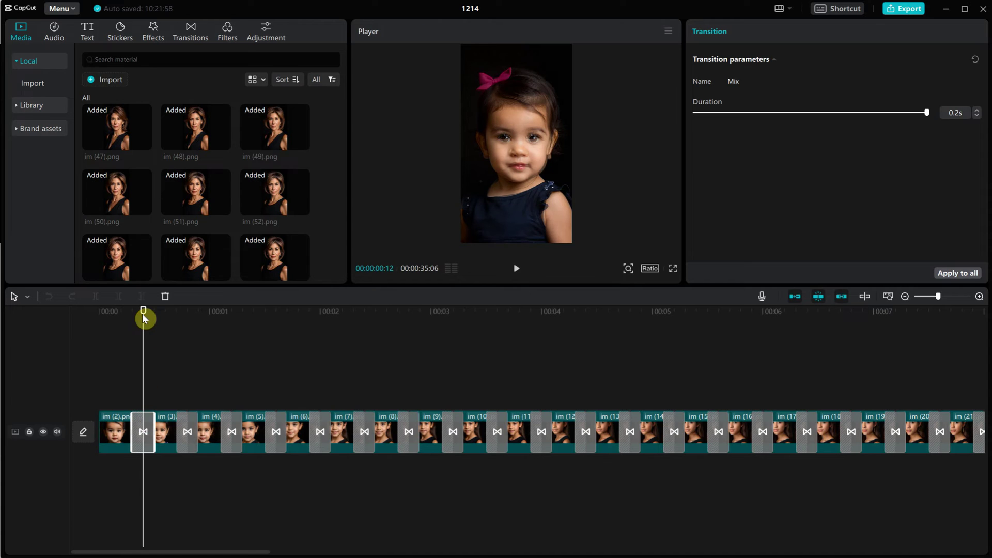
left_click(181, 35)
scroll(199, 87, "down", 5)
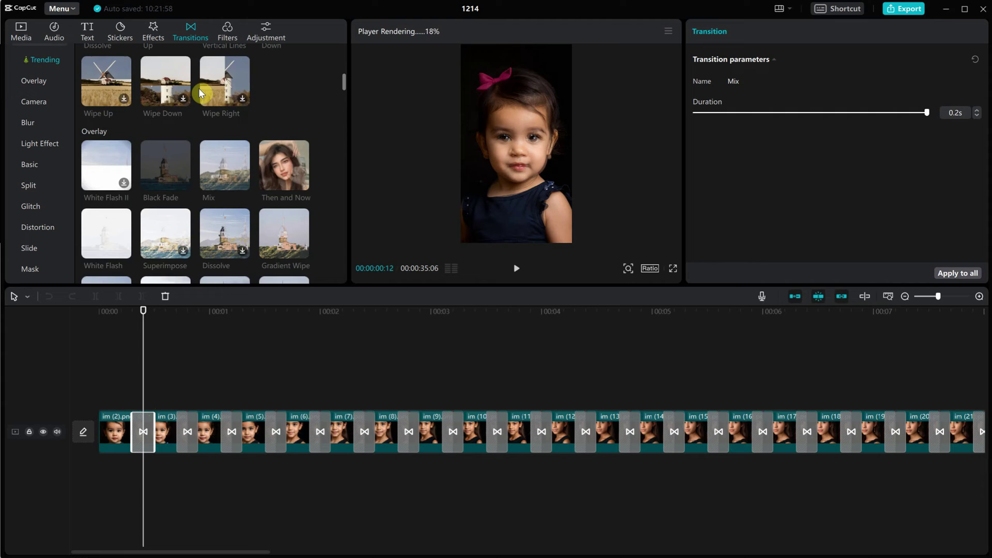
scroll(201, 93, "down", 2)
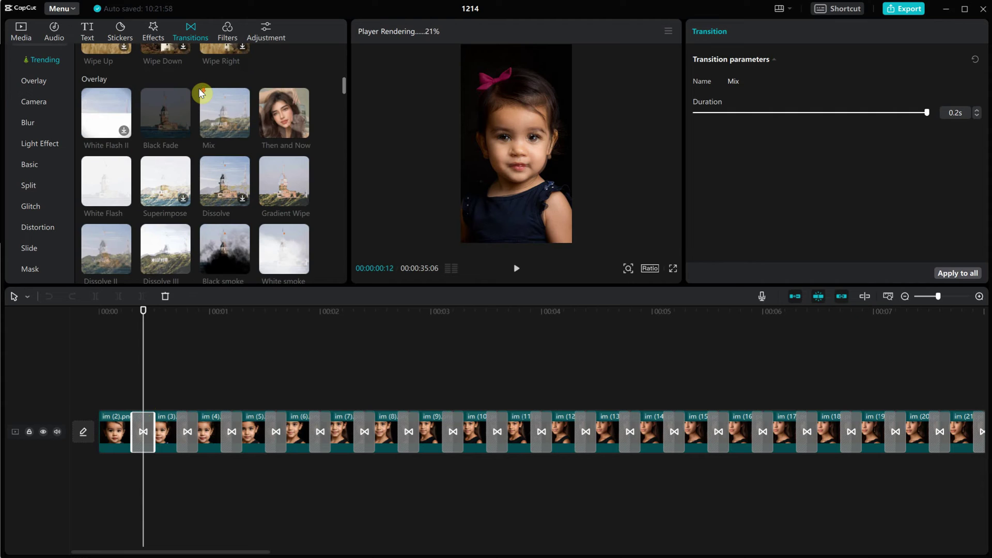
left_click(243, 133)
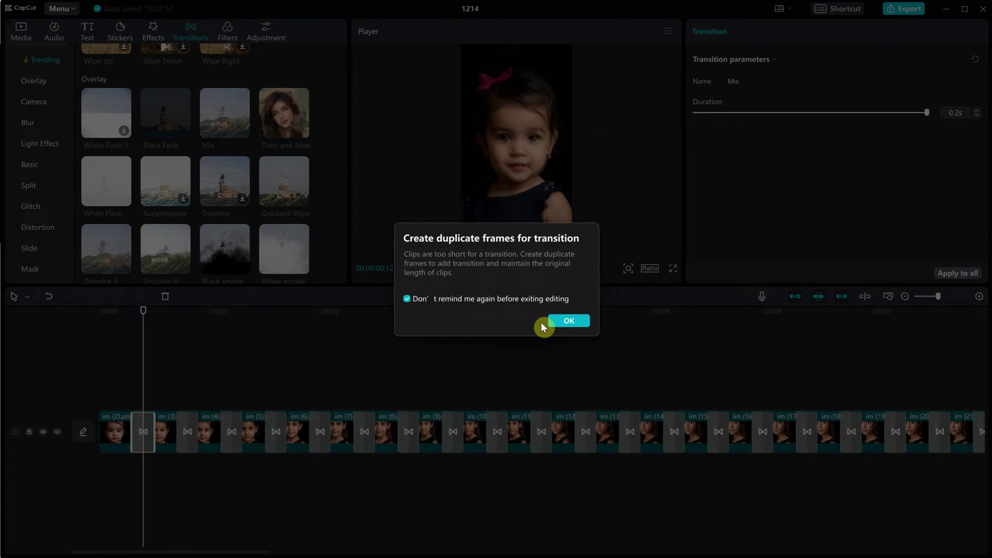
left_click(564, 321)
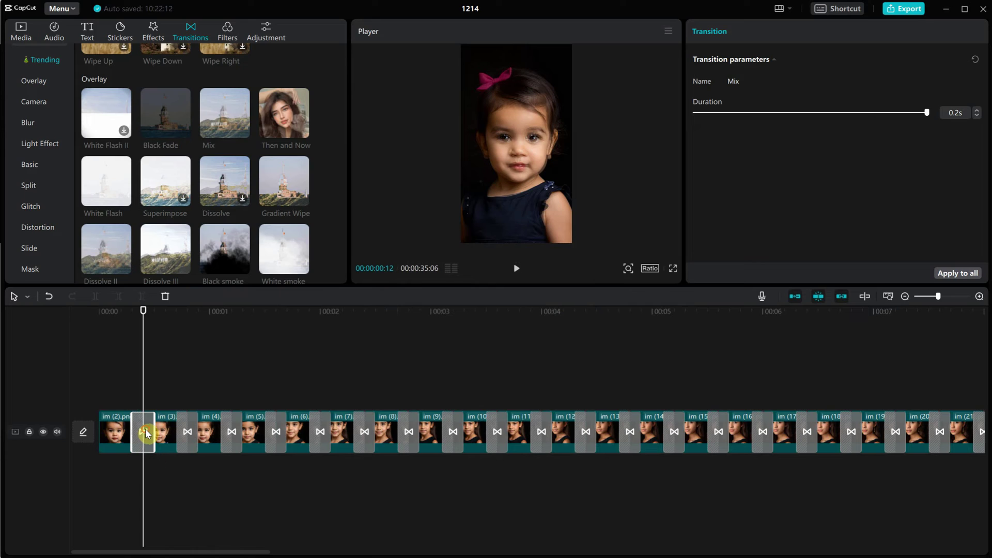
left_click(958, 273)
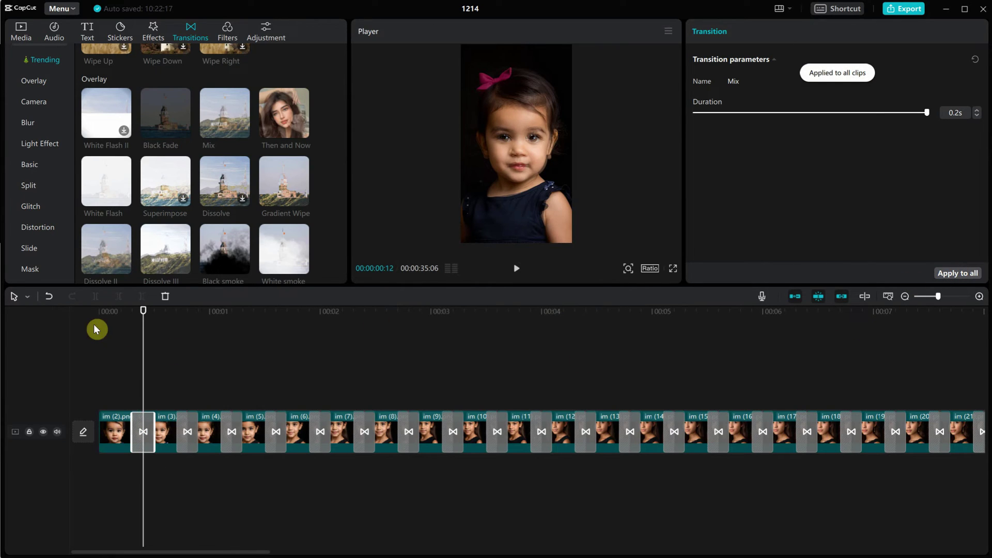
Play the slideshow from the start to preview the transitions.
left_click(83, 317)
key("space")
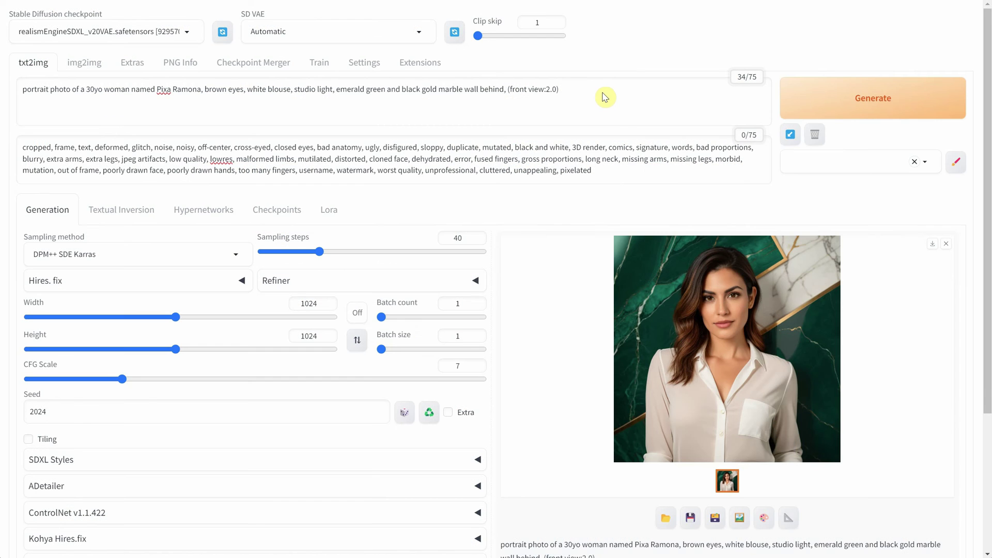
left_click(606, 97)
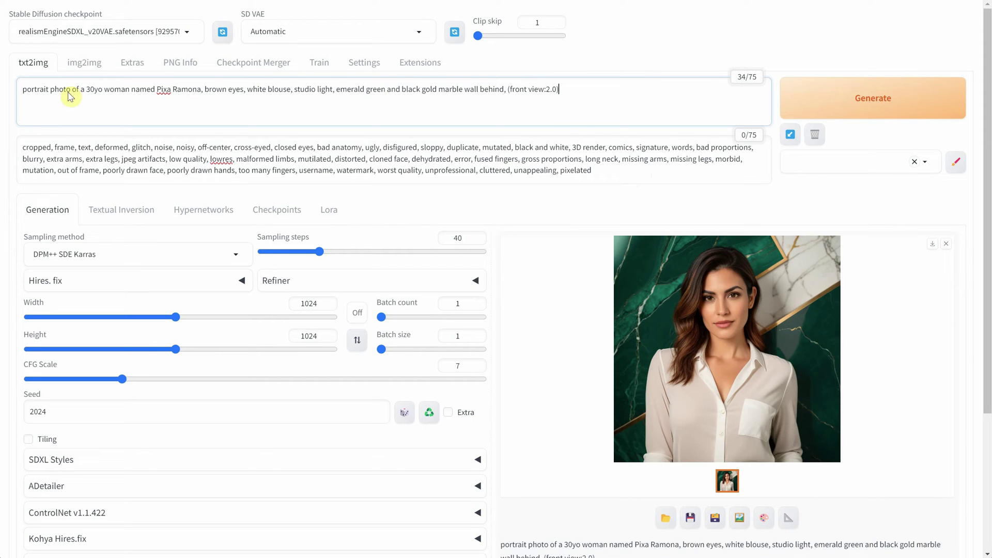
Check the 30yo front-view prompt, 1024×1024 size and seed 2024, then generate the portrait.
double_click(91, 89)
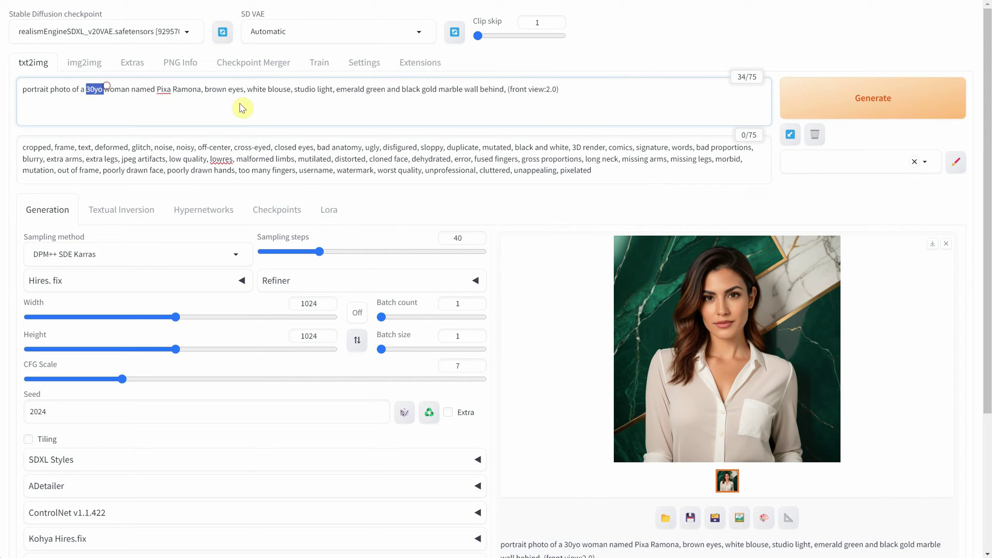
left_click(269, 106)
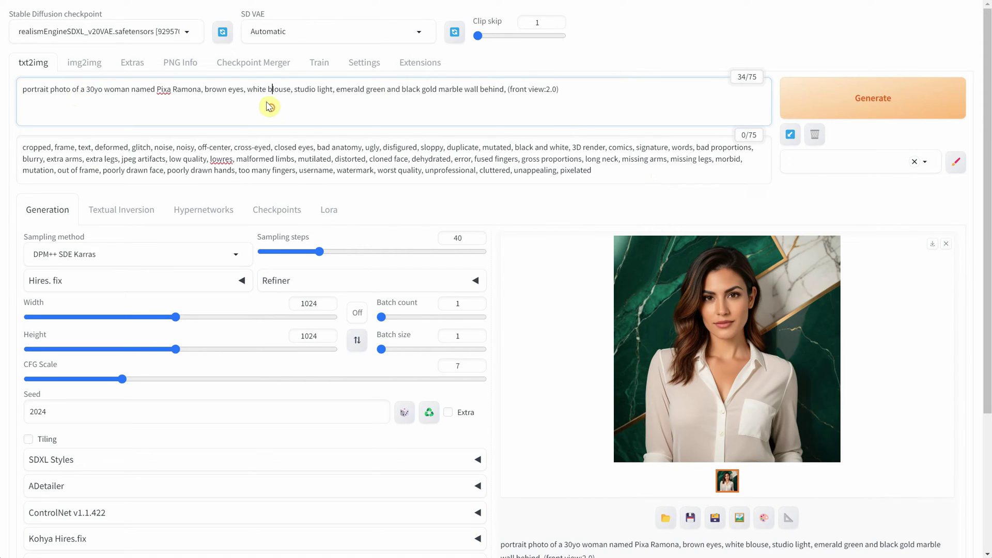
left_click_drag(631, 91, 534, 97)
left_click(619, 88)
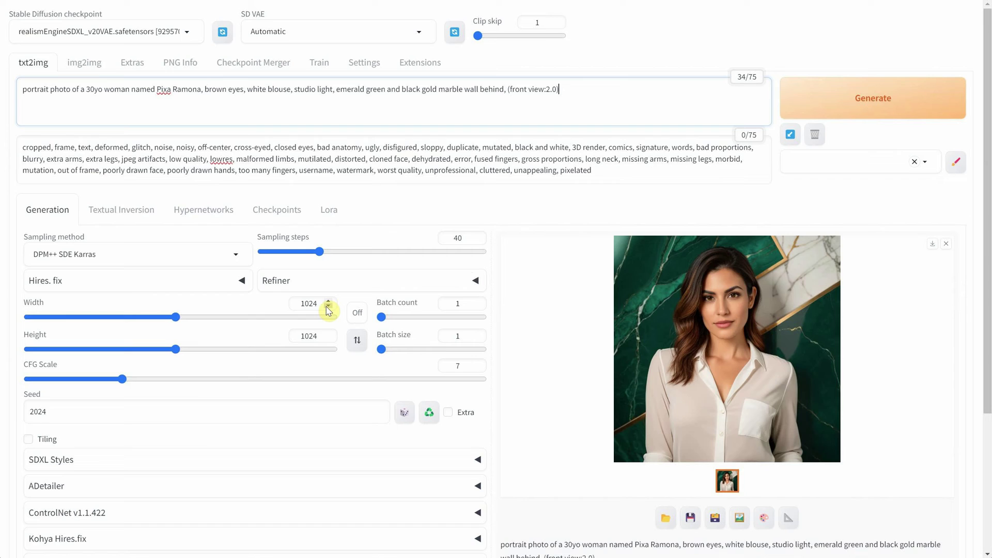
double_click(309, 303)
double_click(309, 336)
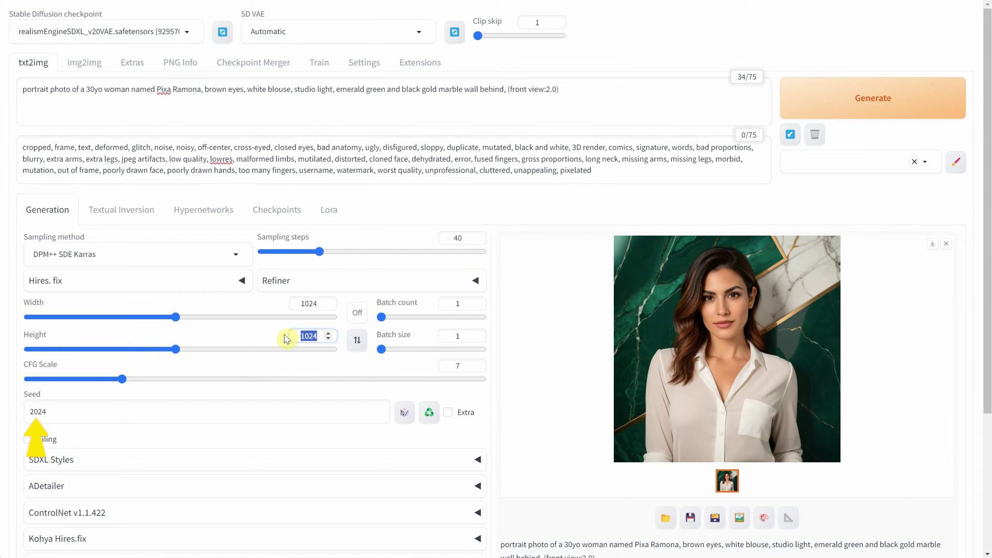
double_click(114, 414)
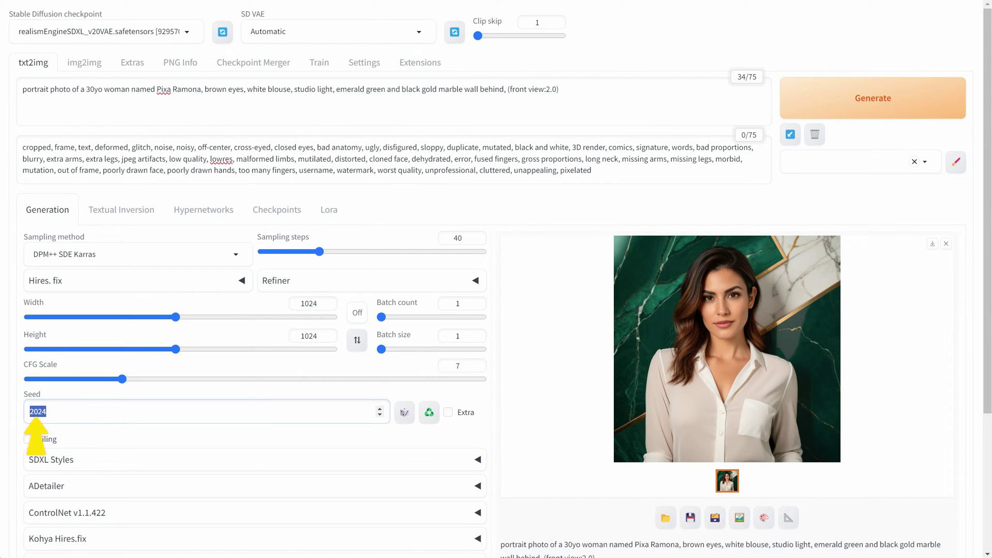
left_click(830, 104)
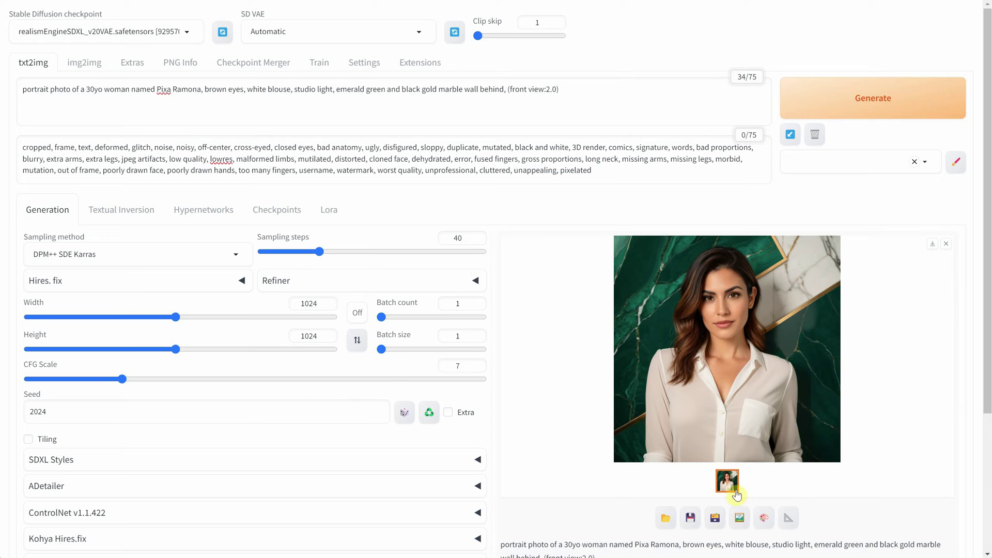
Send the portrait to img2img, change the prompt age to 70yo and generate the older version.
left_click(741, 518)
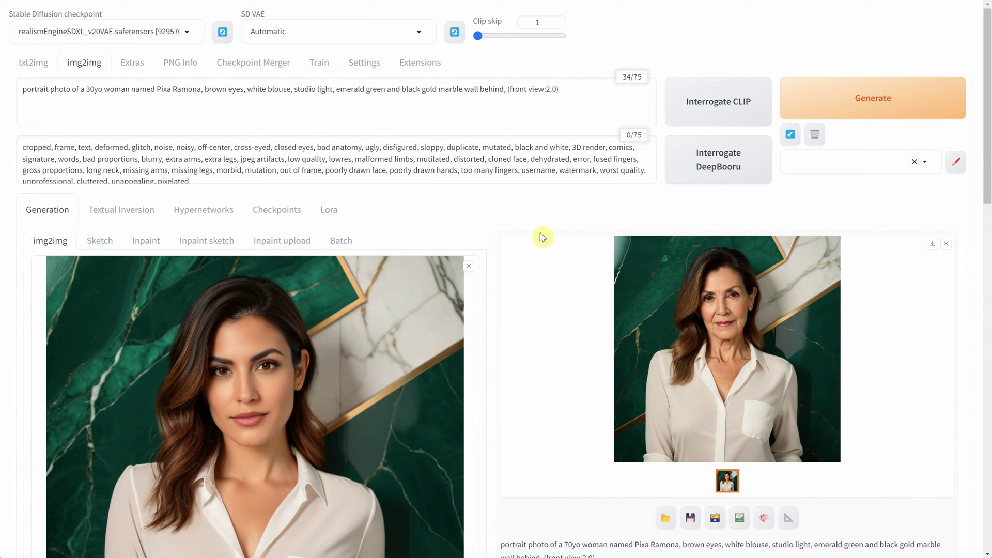
left_click(90, 88)
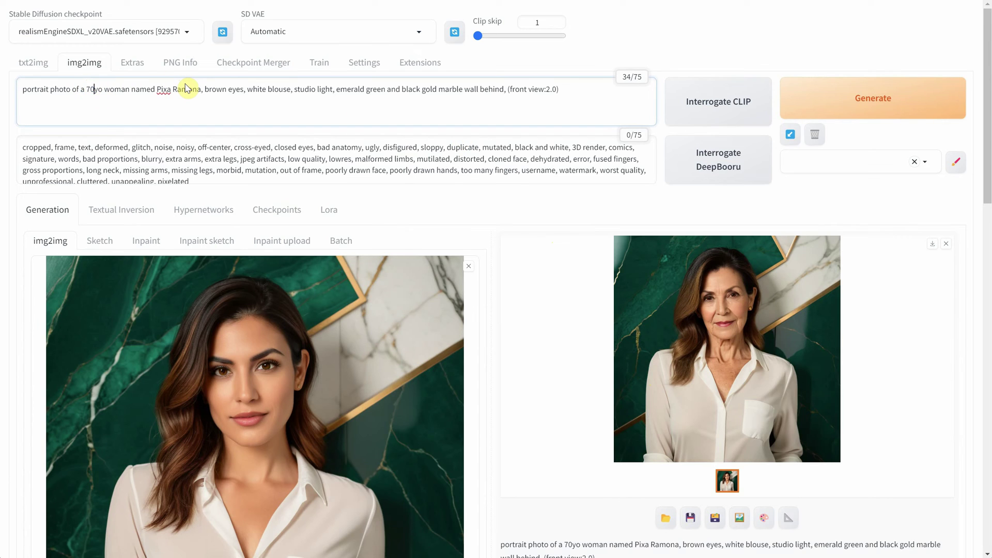
scroll(403, 191, "down", 10)
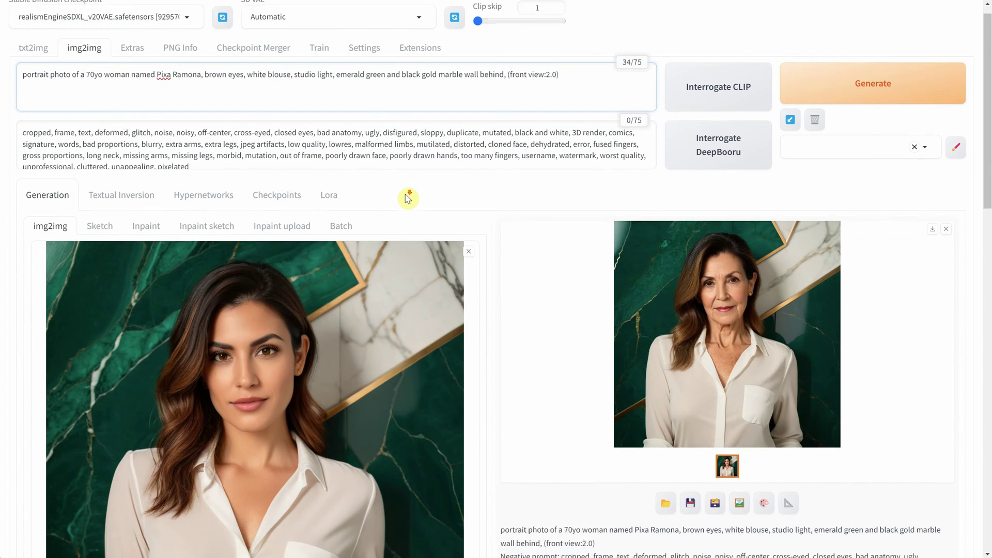
scroll(398, 183, "down", 3)
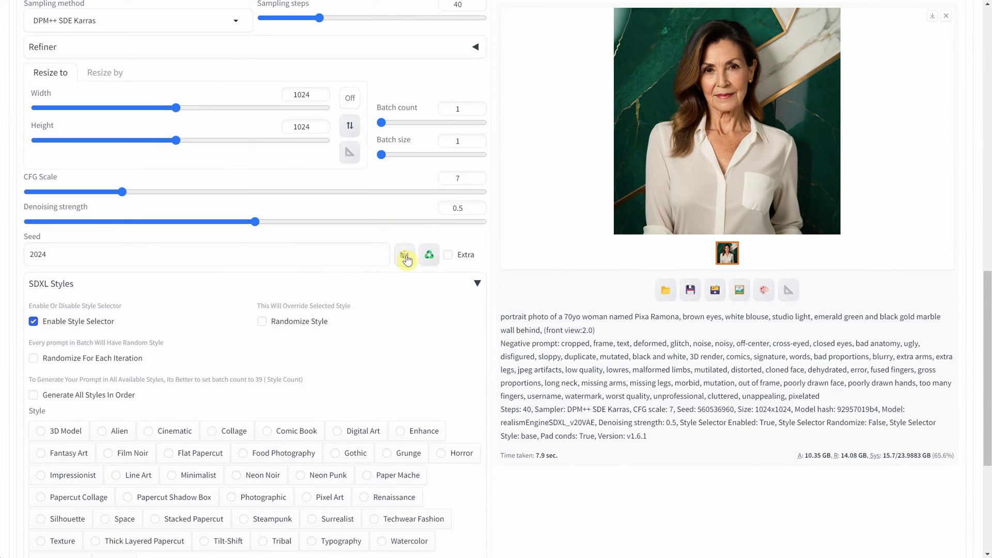
scroll(407, 248, "up", 14)
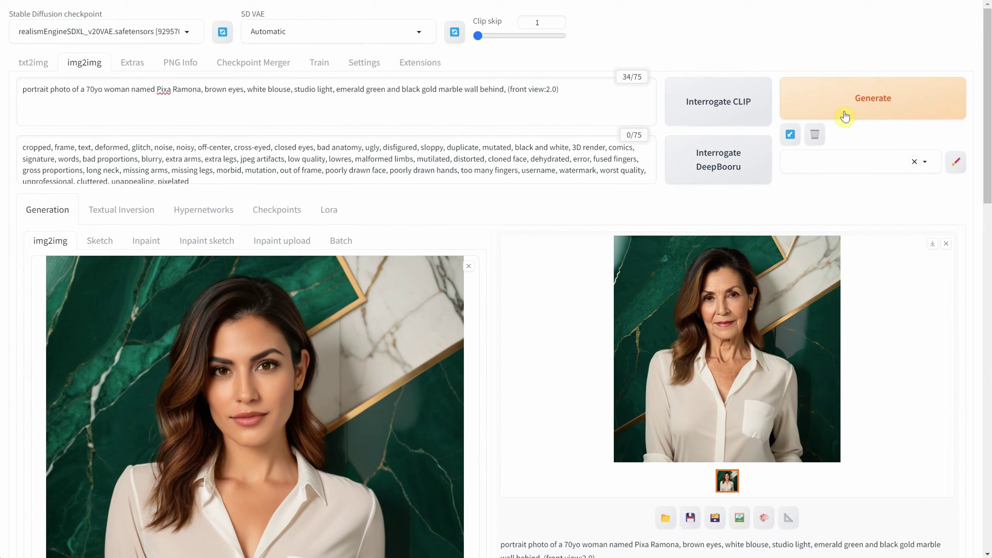
left_click(833, 102)
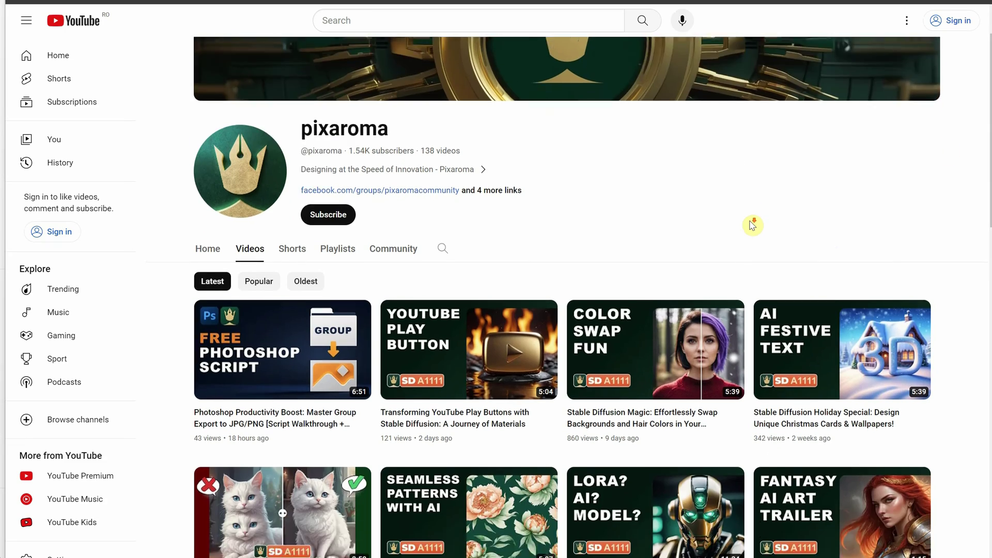
scroll(754, 213, "down", 12)
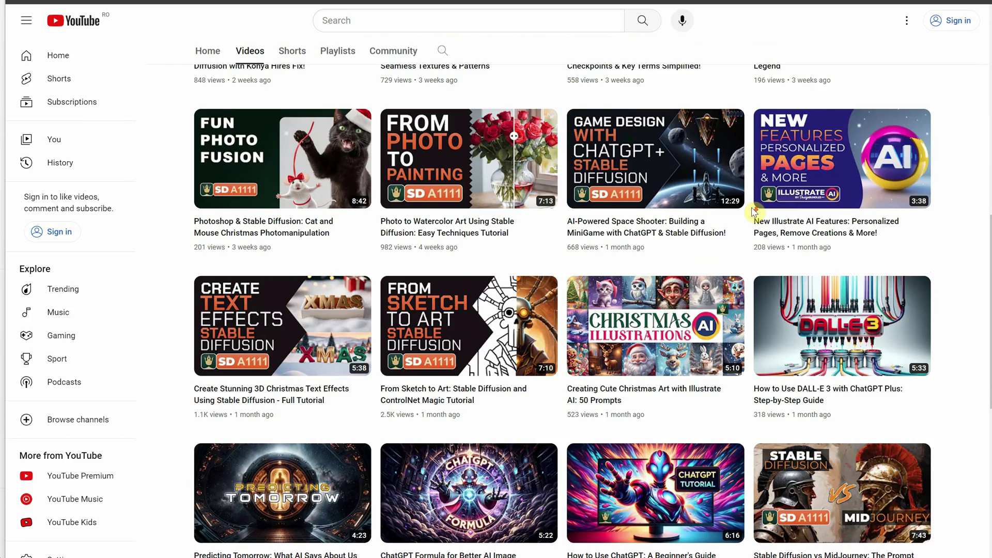
Scroll through the pixaroma channel's latest uploads and back to the top.
scroll(756, 209, "up", 15)
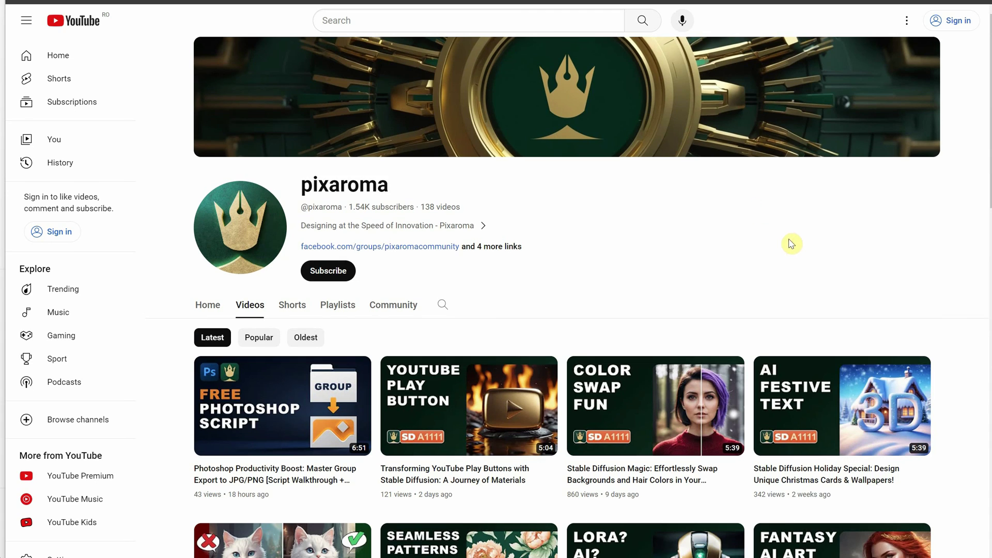